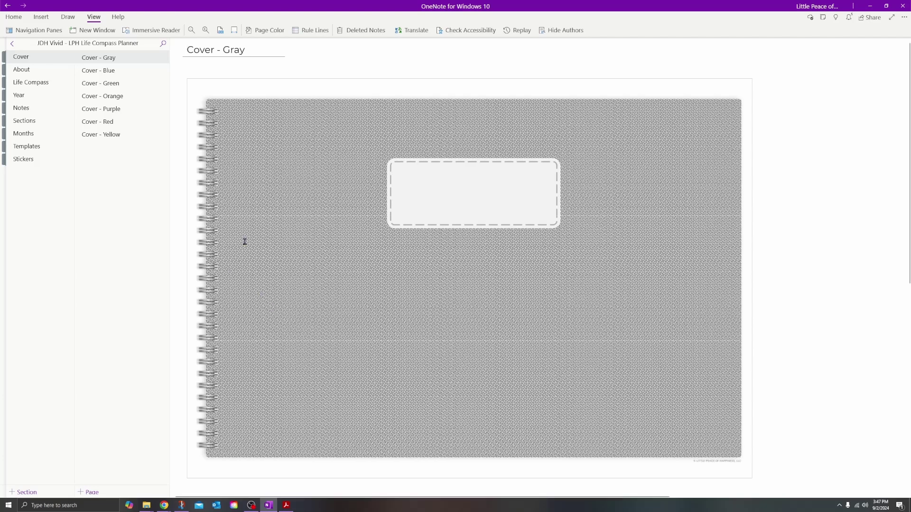
- Browse the planner's About, Life Compass and Months sections, ending on the Months weekly pages
left_click(46, 71)
left_click(47, 83)
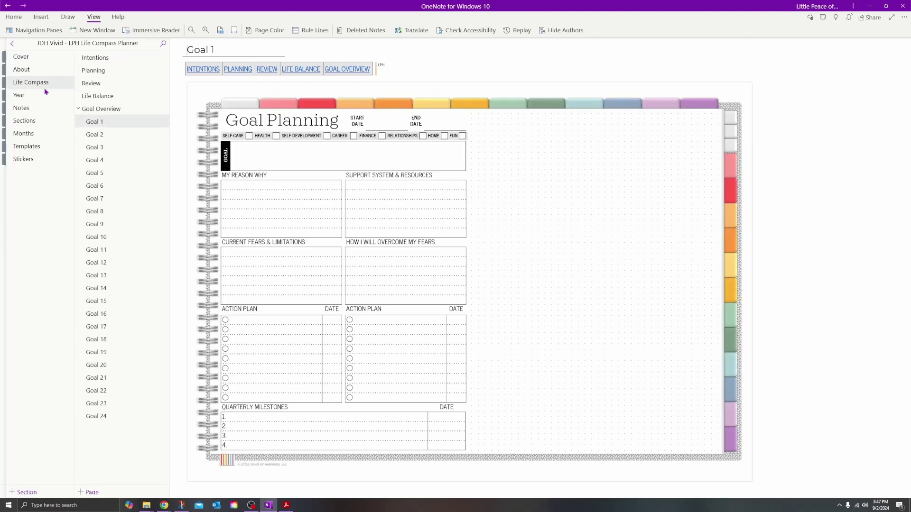
left_click(24, 133)
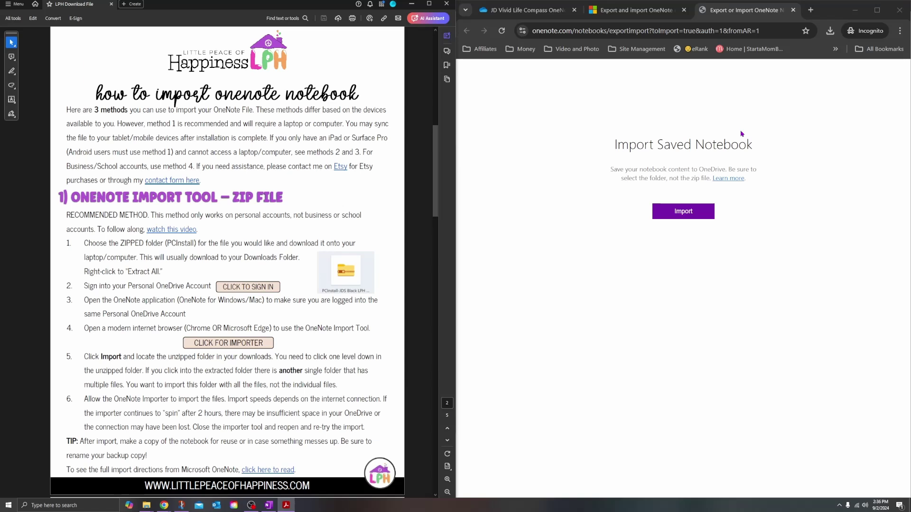
- Go to the Export and import OneNote help article's Import a OneNote notebook section
key("ctrl+shift+Tab")
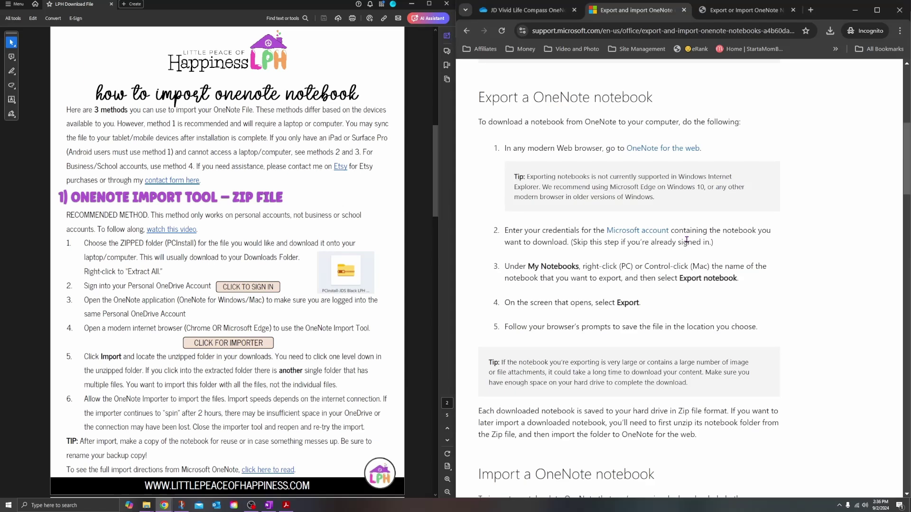
scroll(599, 281, "down", 4)
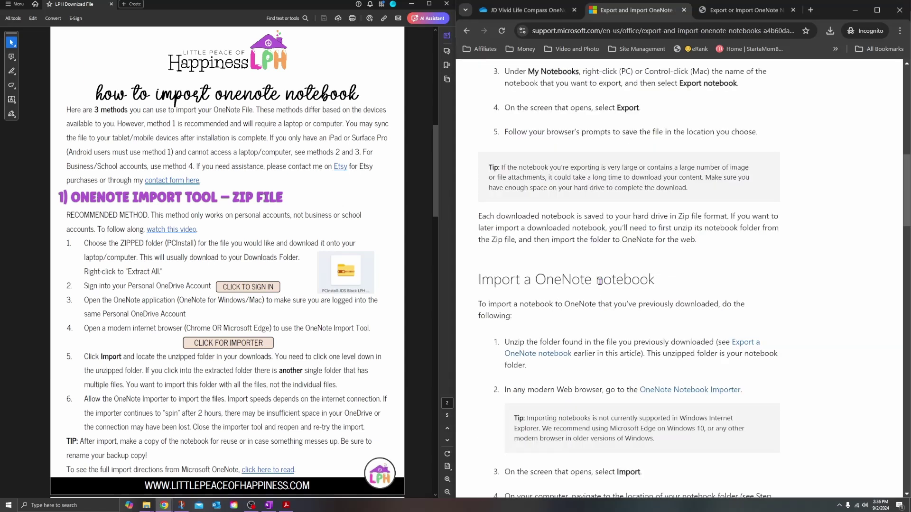
scroll(599, 282, "down", 2)
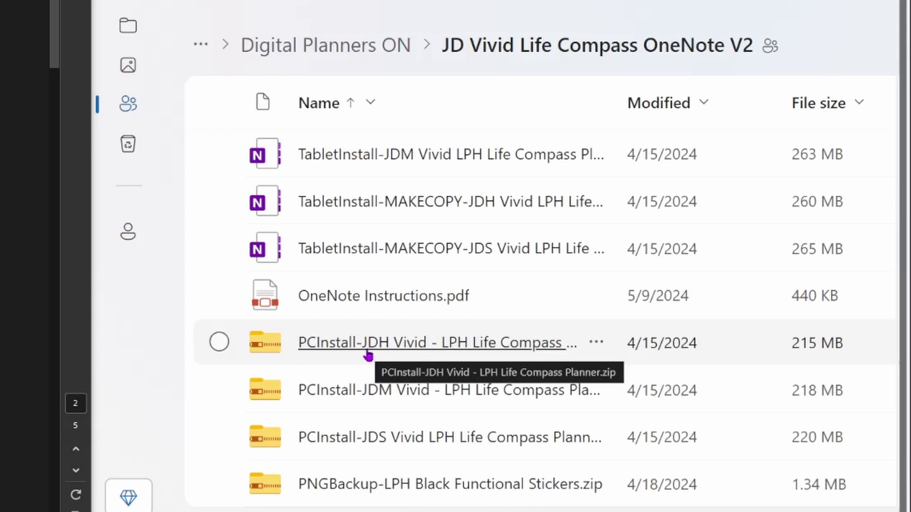
- Download PCInstall-JDH Vivid - LPH Life Compass Planner.zip from OneDrive to Downloads
left_click(598, 346)
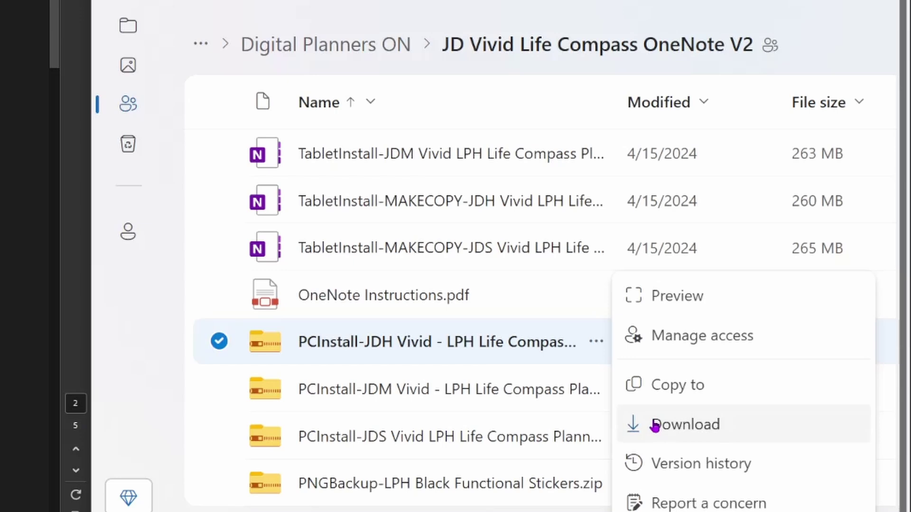
left_click(655, 425)
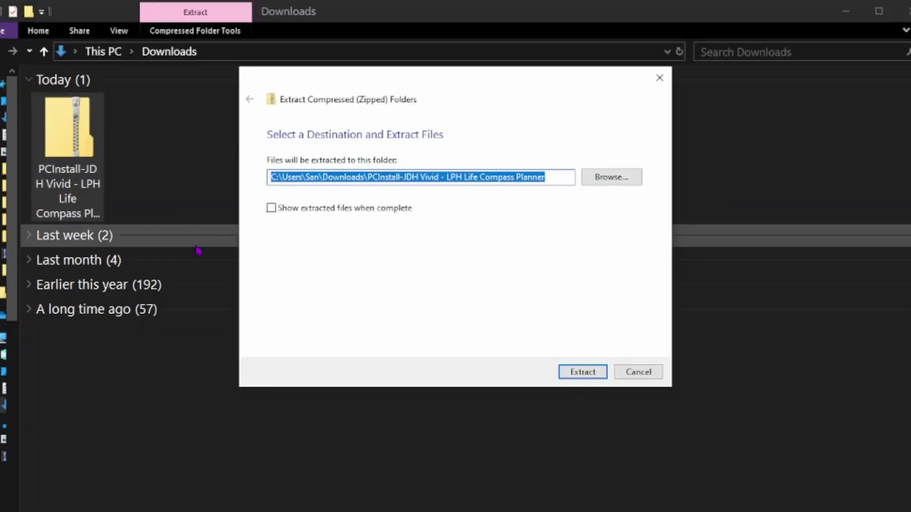
- Extract the planner zip into Downloads and open its JDH Vivid notebook folder
left_click(583, 372)
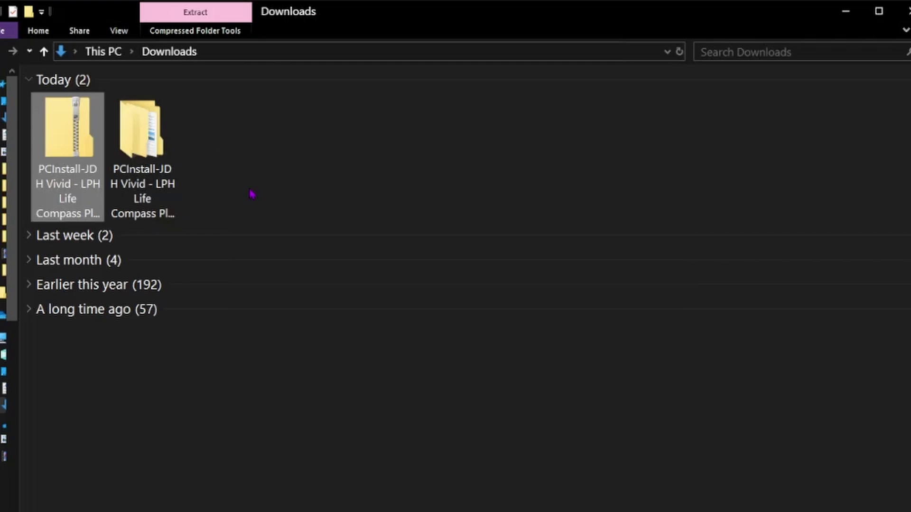
left_click(150, 162)
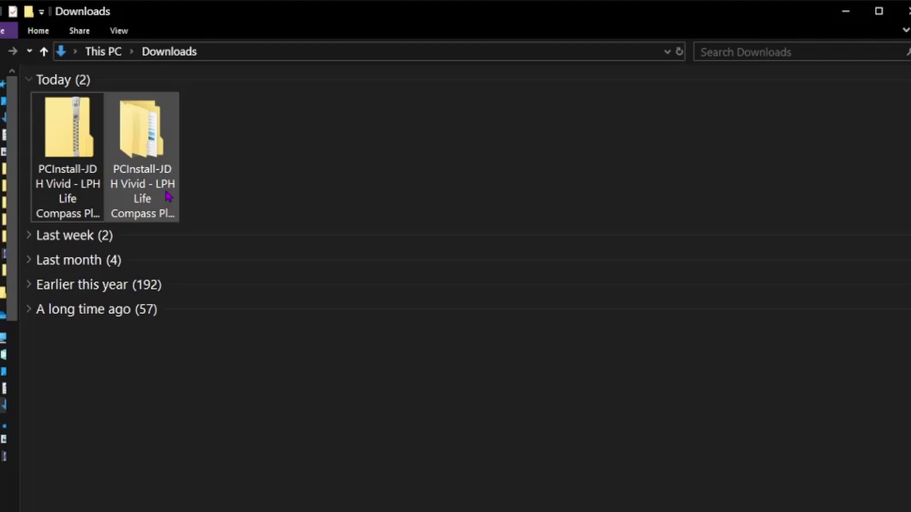
double_click(149, 145)
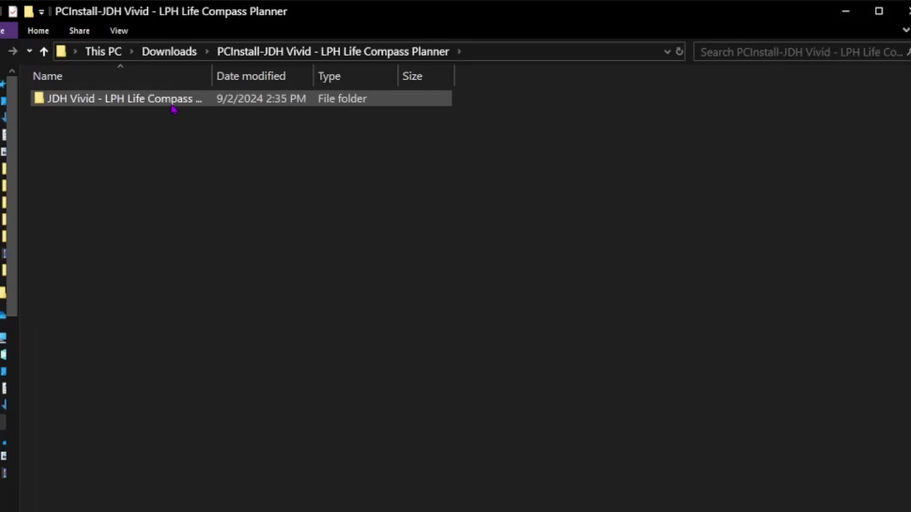
double_click(174, 109)
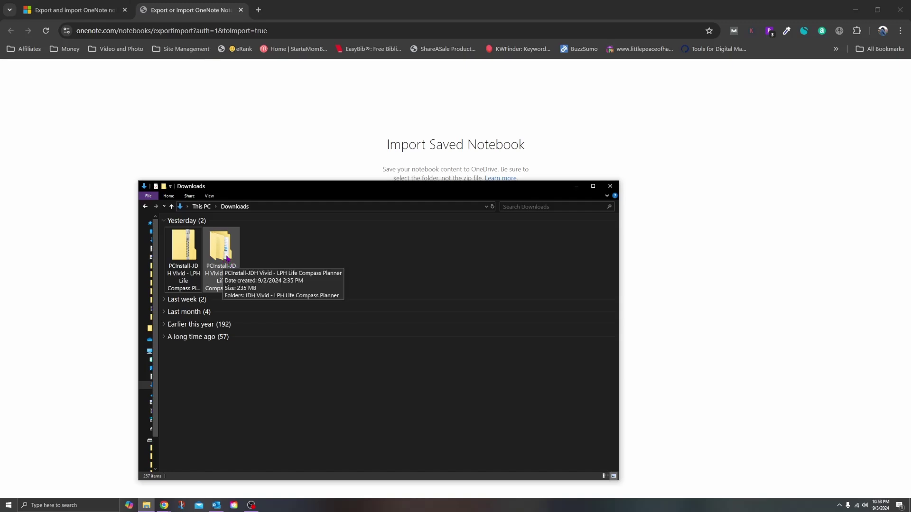
- Minimize File Explorer and start an import from the Import Saved Notebook page
left_click(580, 188)
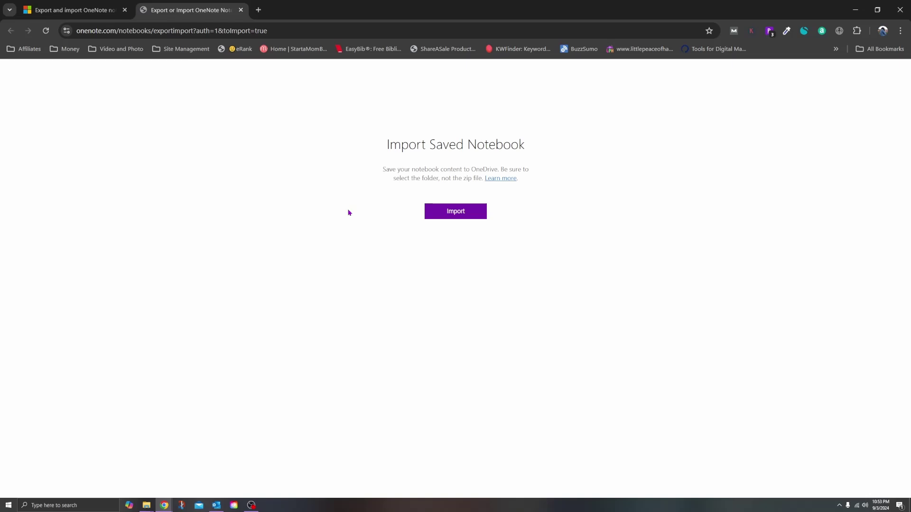
key("ctrl+shift+Tab")
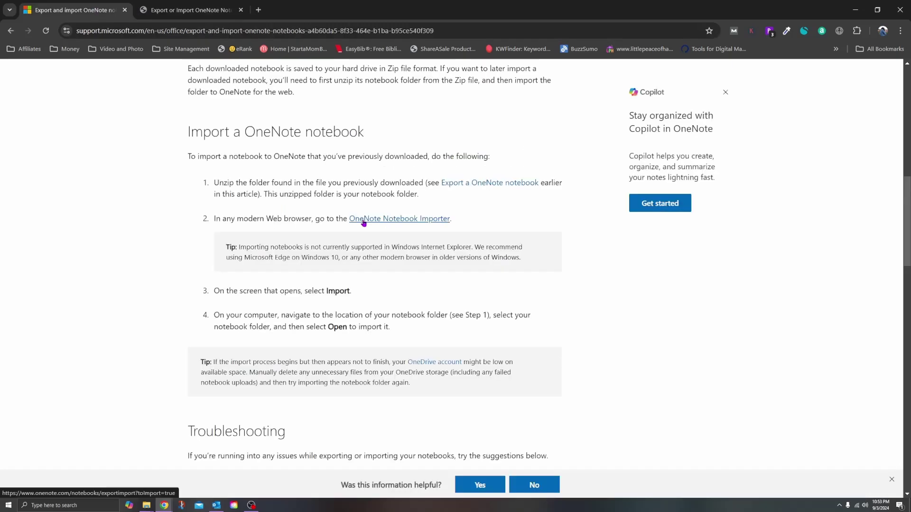
left_click(210, 11)
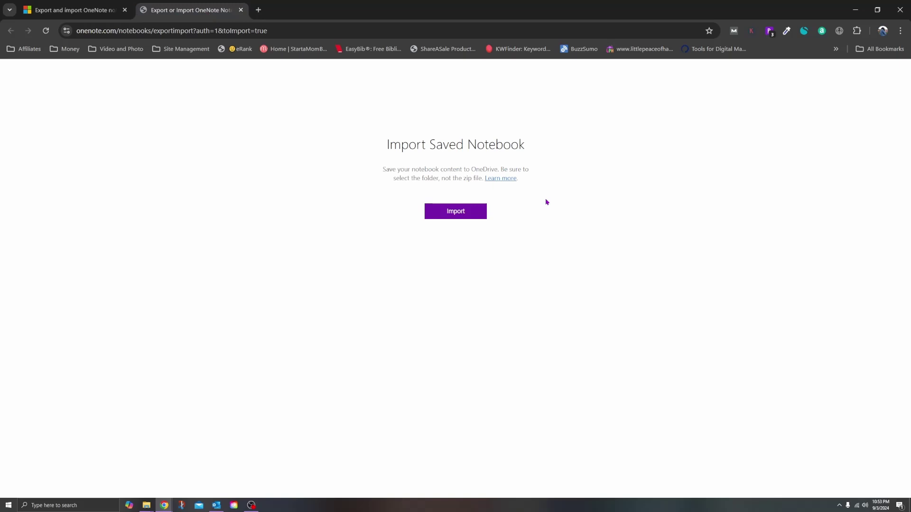
left_click(460, 217)
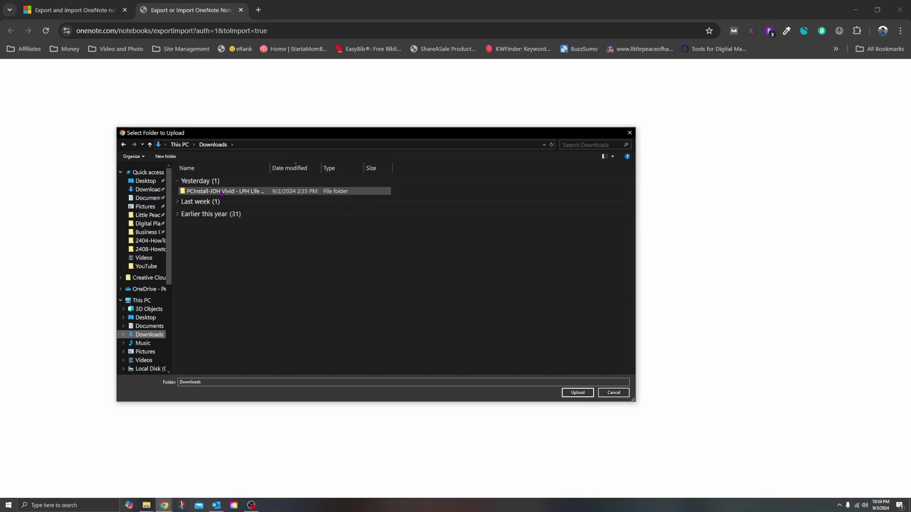
- Choose the JDH Vivid - LPH Life Compass Planner folder in PCInstall-JDH Vivid and upload its 10 files
double_click(251, 191)
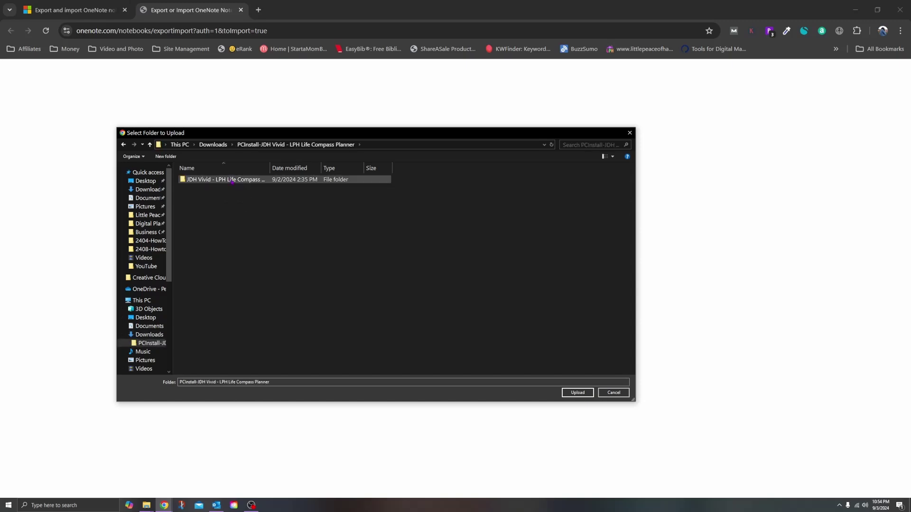
left_click(232, 181)
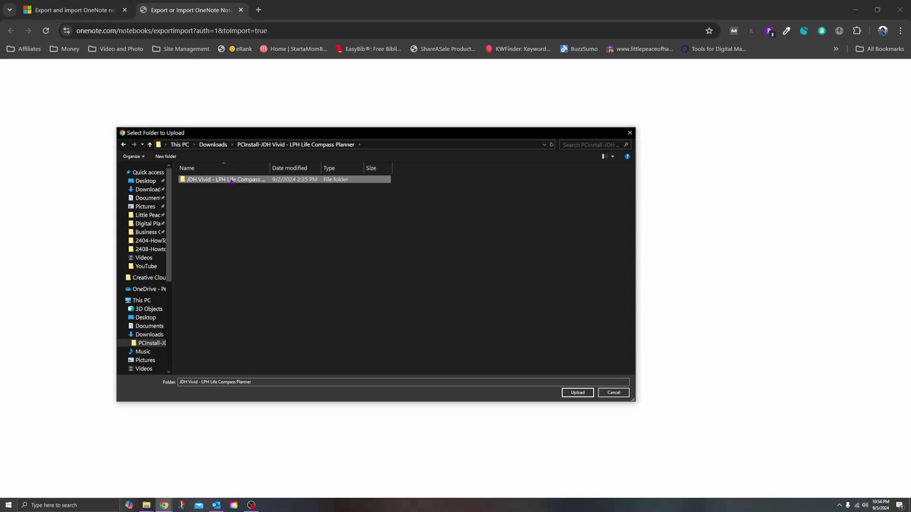
double_click(231, 180)
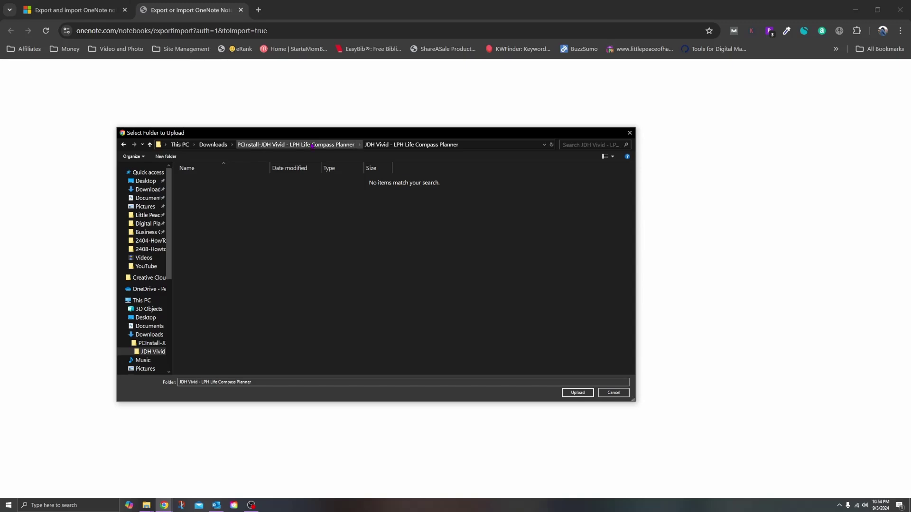
left_click(220, 145)
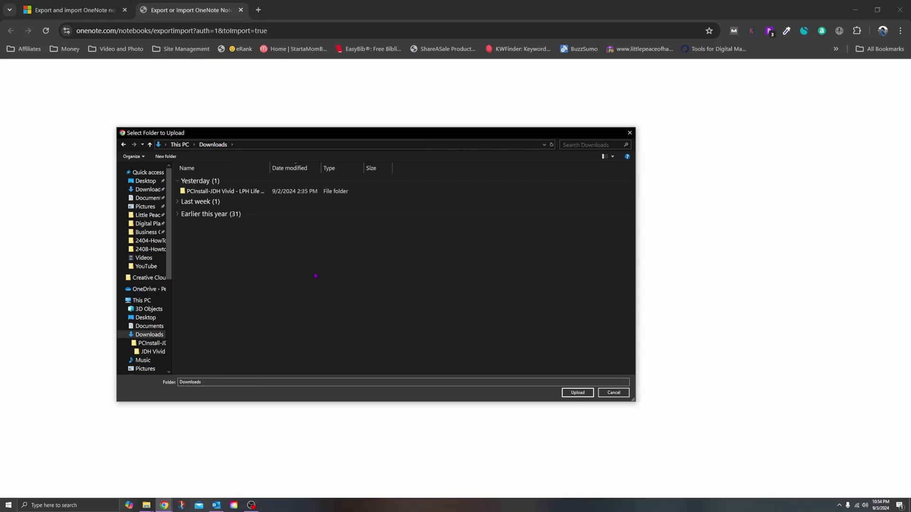
double_click(237, 191)
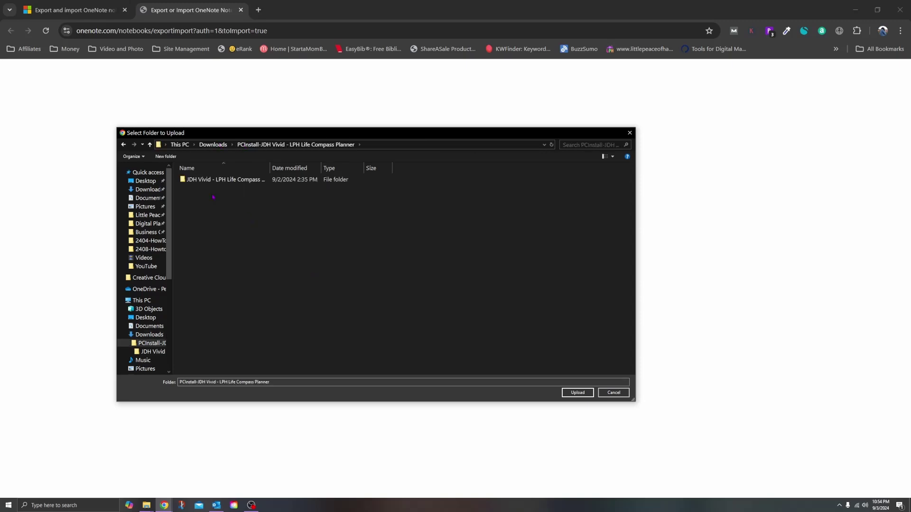
left_click(211, 181)
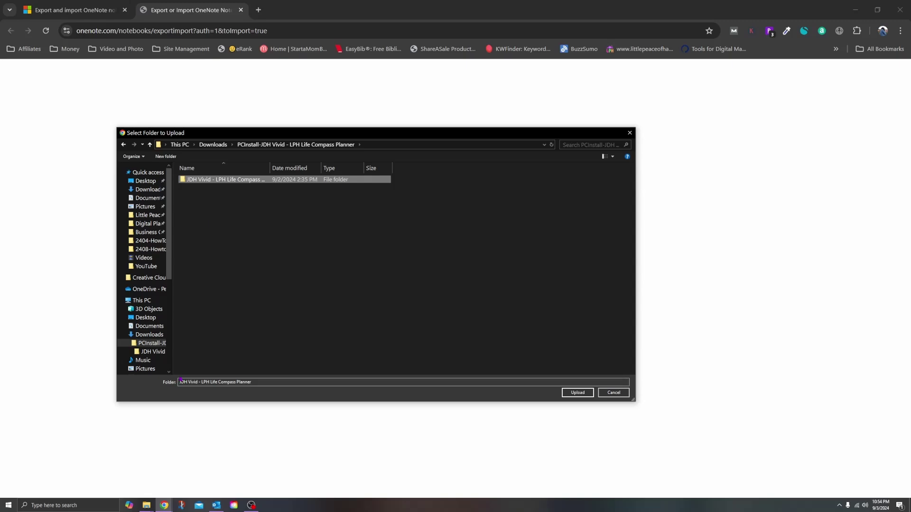
left_click(577, 392)
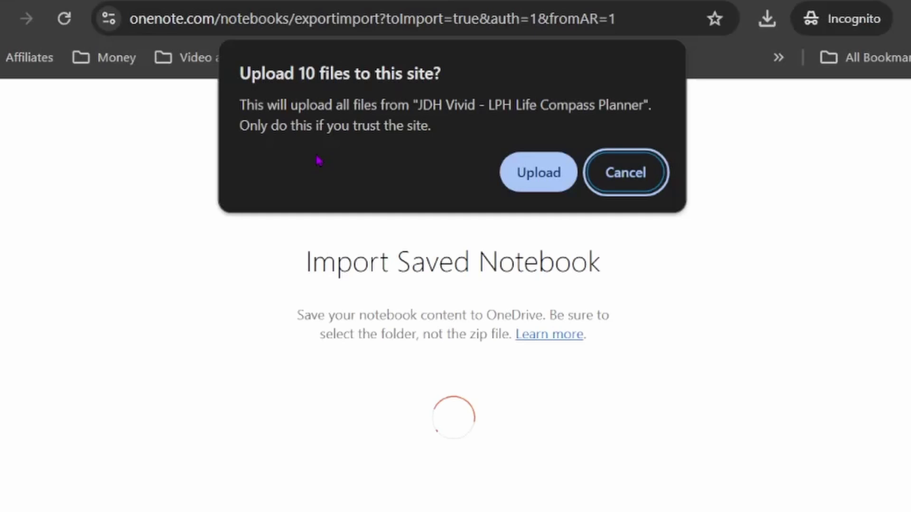
left_click(542, 180)
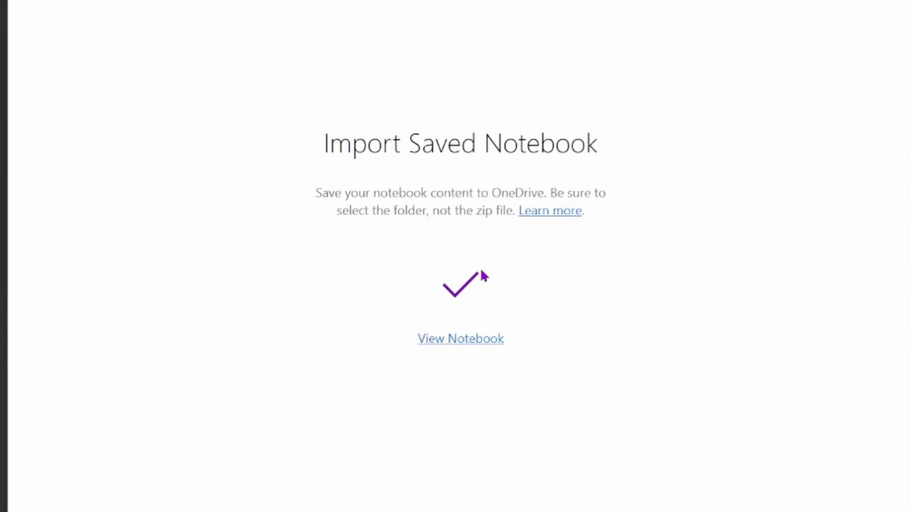
- View the imported notebook, then list More Notebooks and select the JDH Vivid planner
left_click(467, 340)
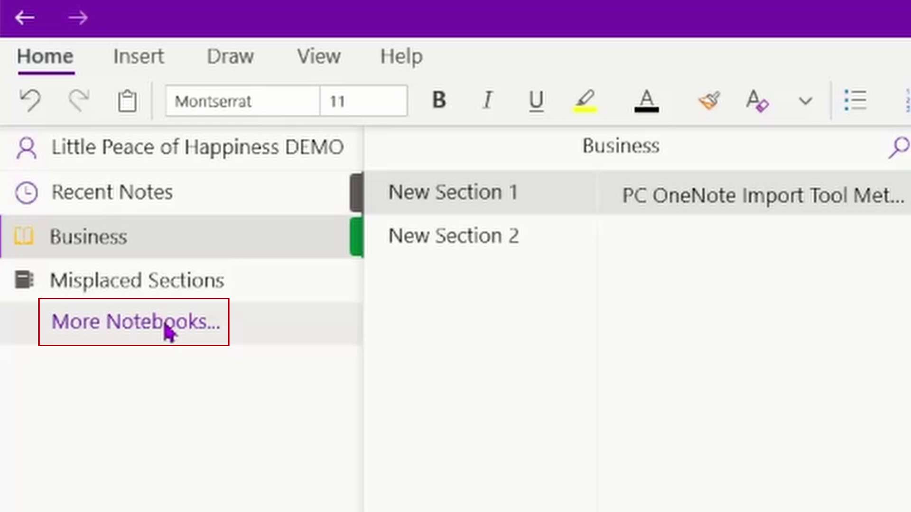
left_click(167, 330)
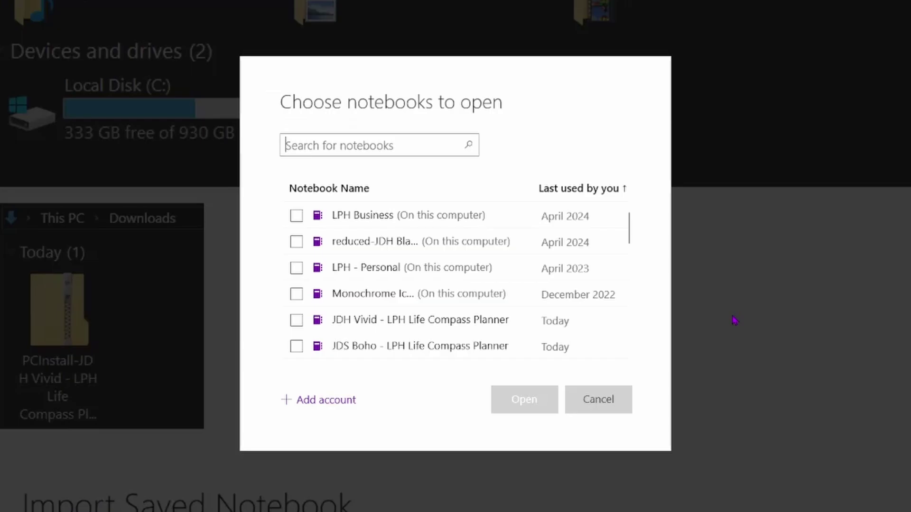
left_click(296, 321)
- Open the JDH Vivid - LPH Life Compass Planner and view its About and Life Compass sections
left_click(525, 403)
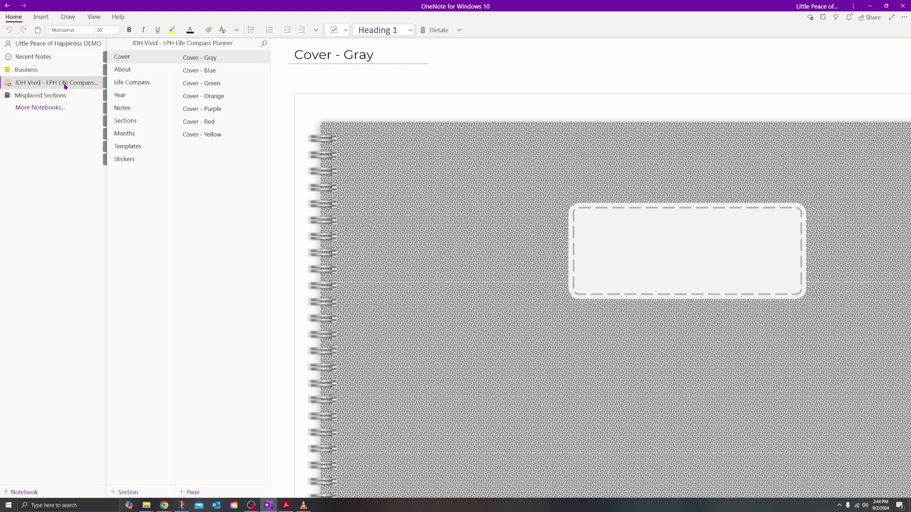
left_click(123, 69)
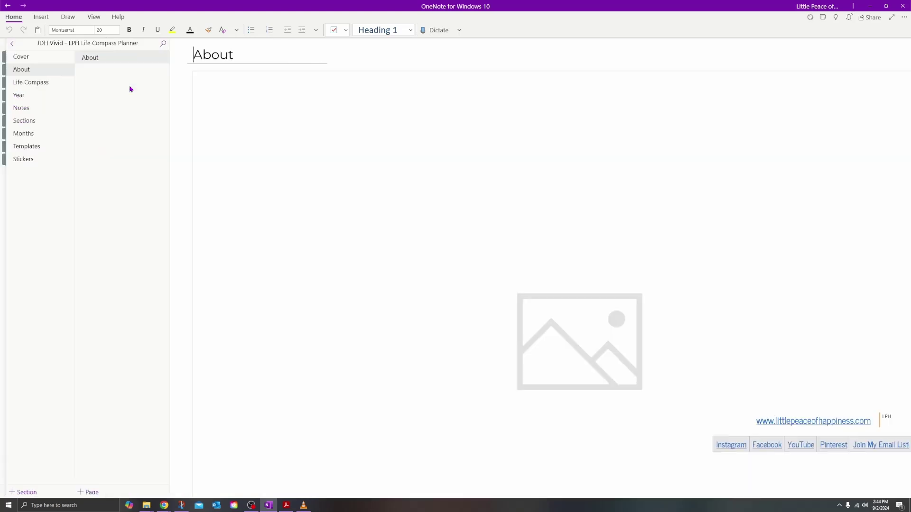
left_click(53, 88)
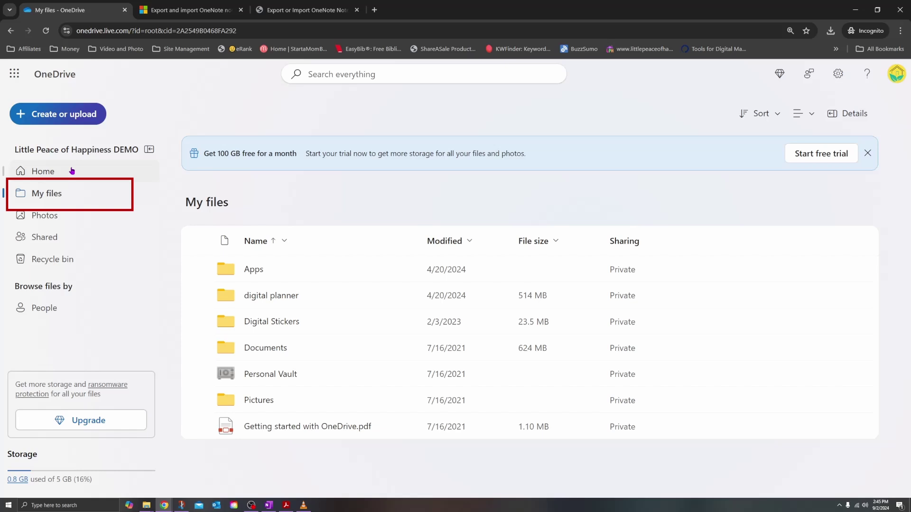
- Open OneDrive's Documents folder and launch the JDH Vivid planner notebook from there
left_click(274, 350)
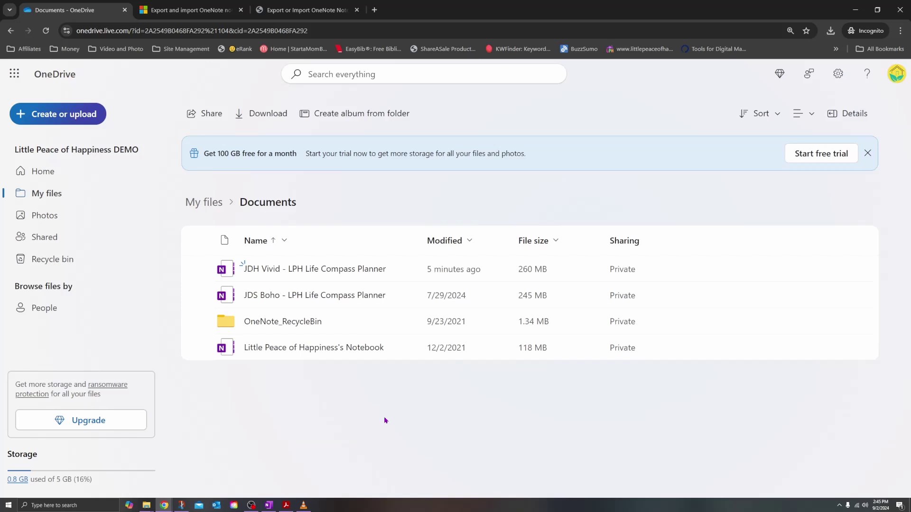
left_click(287, 270)
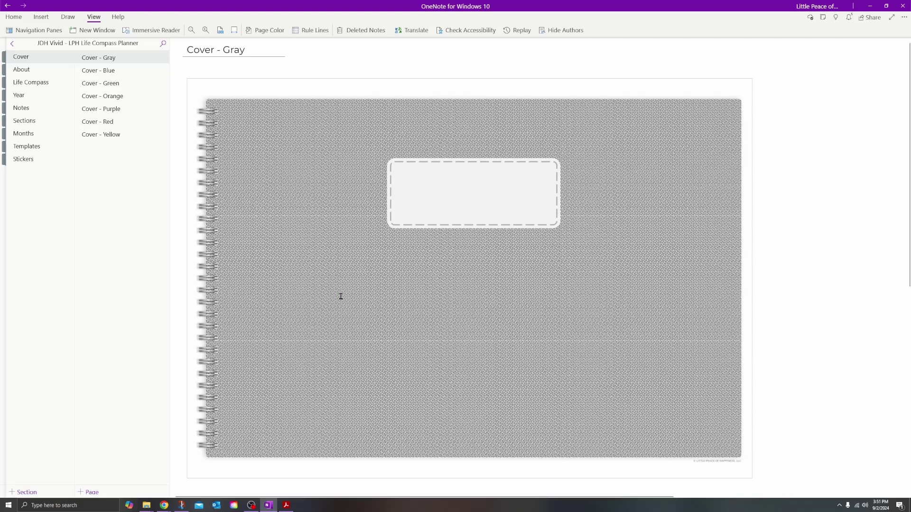
- Create a notebook named 'Work Planner Demo 2025' stored under the work or school account
left_click(13, 44)
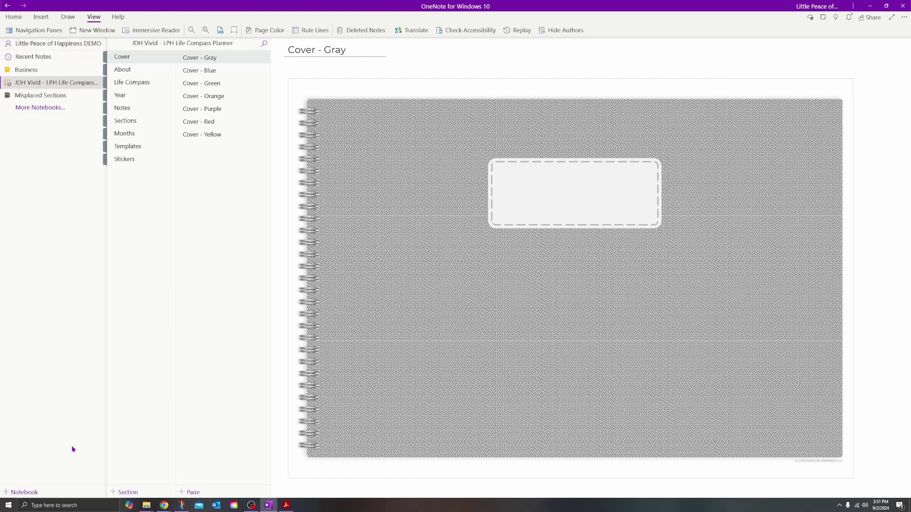
left_click(31, 494)
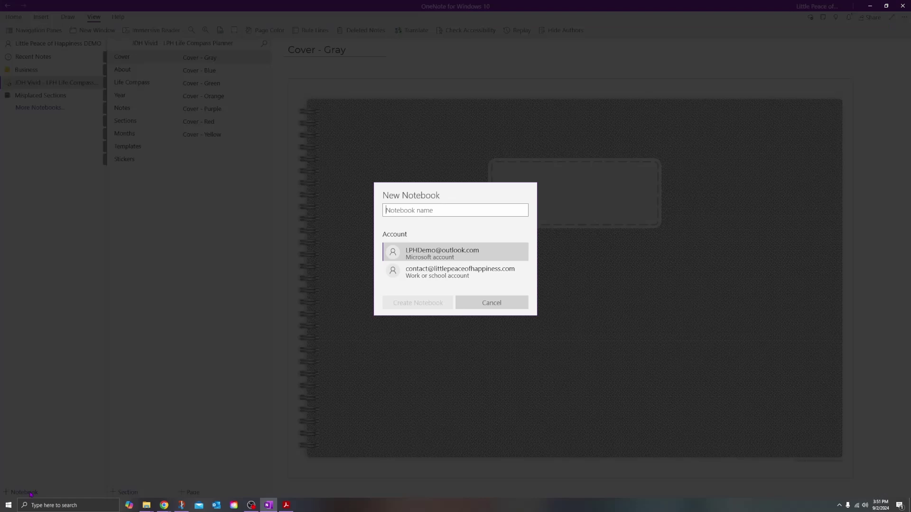
left_click(456, 278)
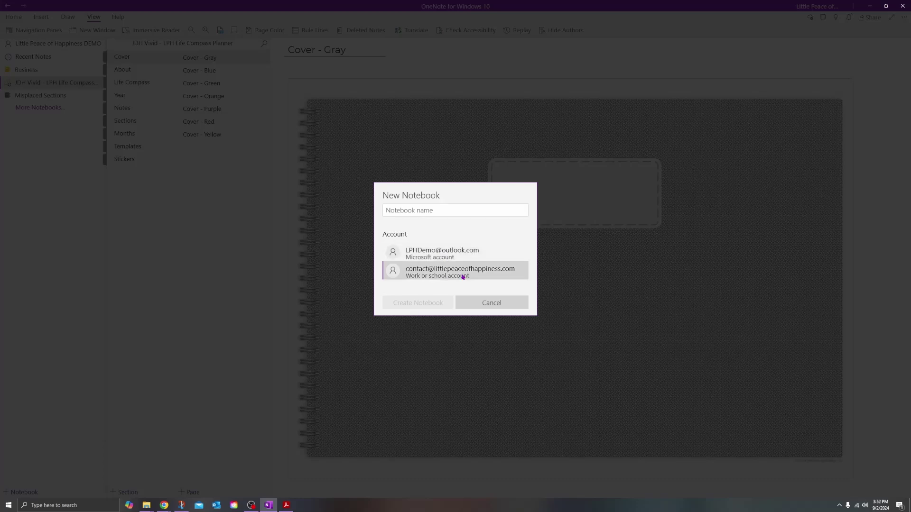
left_click(446, 253)
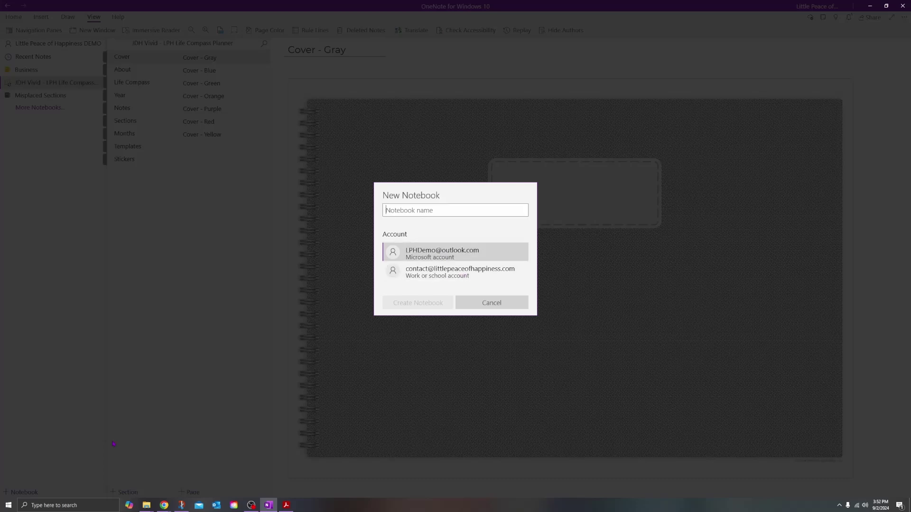
left_click(428, 216)
type("W")
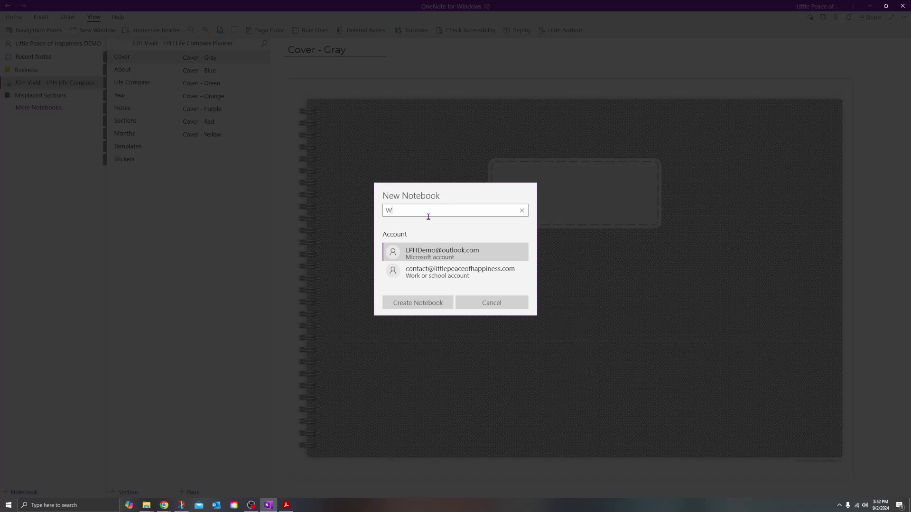
type("ork Planner Demo 2025")
left_click(453, 278)
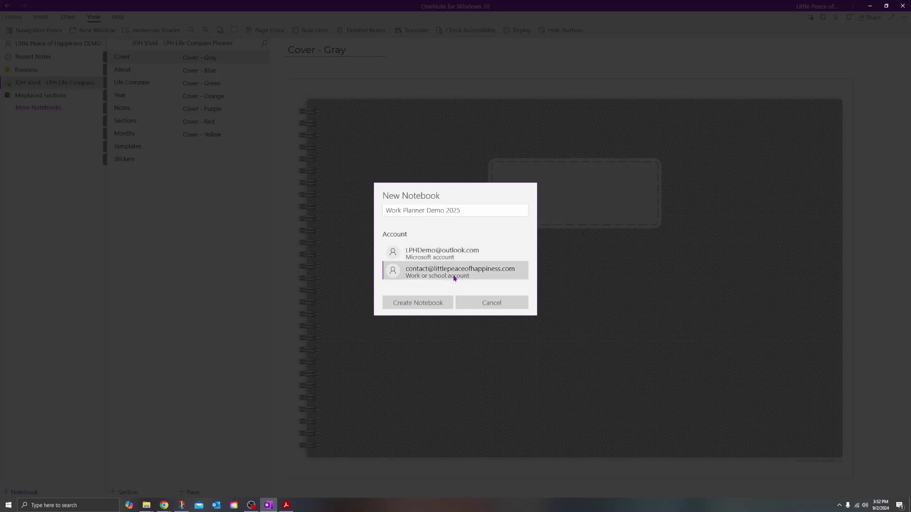
left_click(430, 304)
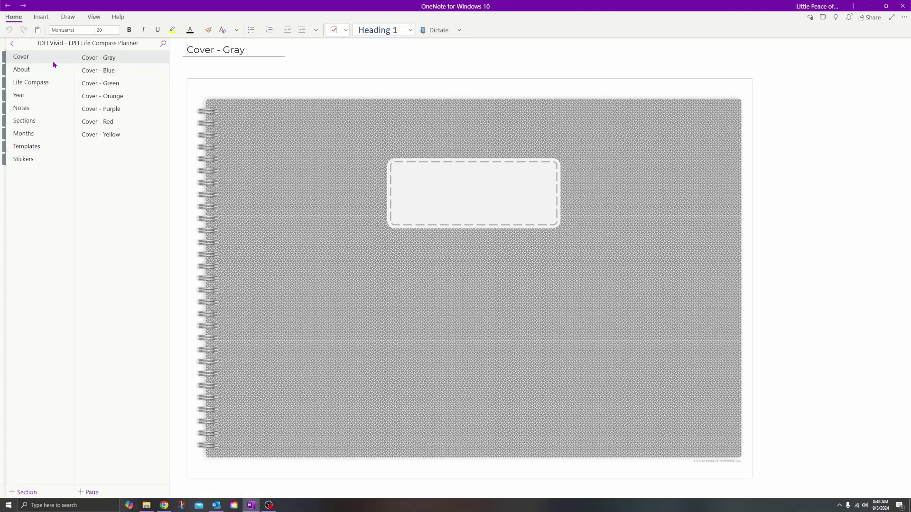
- Copy the Cover section into the Work Planner Demo 2025 notebook via Move/Copy
right_click(49, 59)
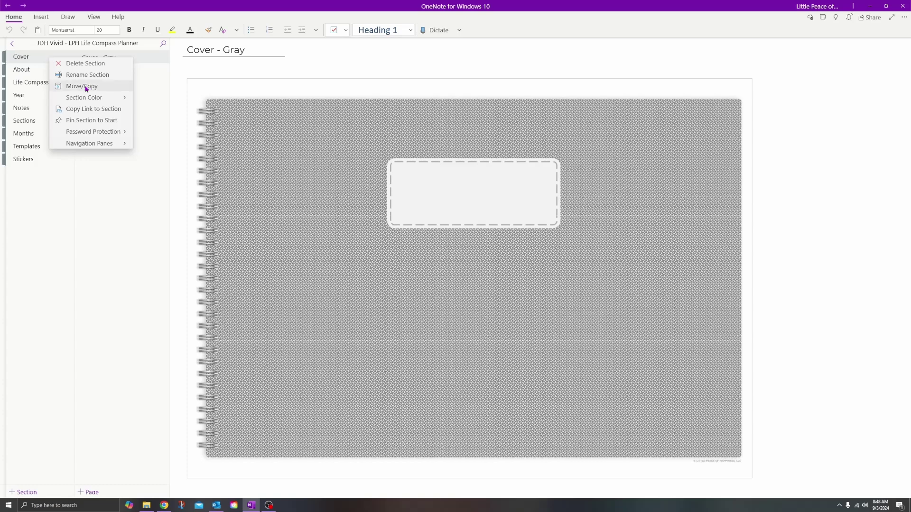
left_click(100, 89)
left_click(100, 88)
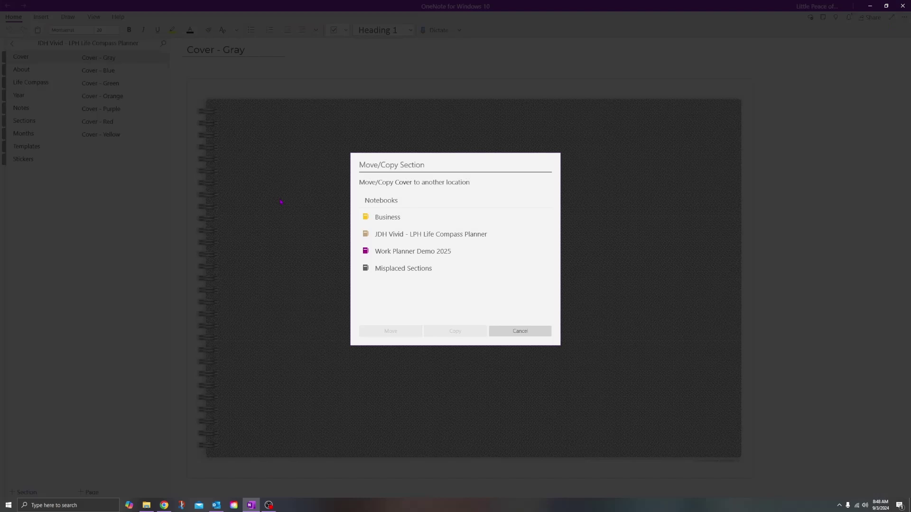
left_click(414, 257)
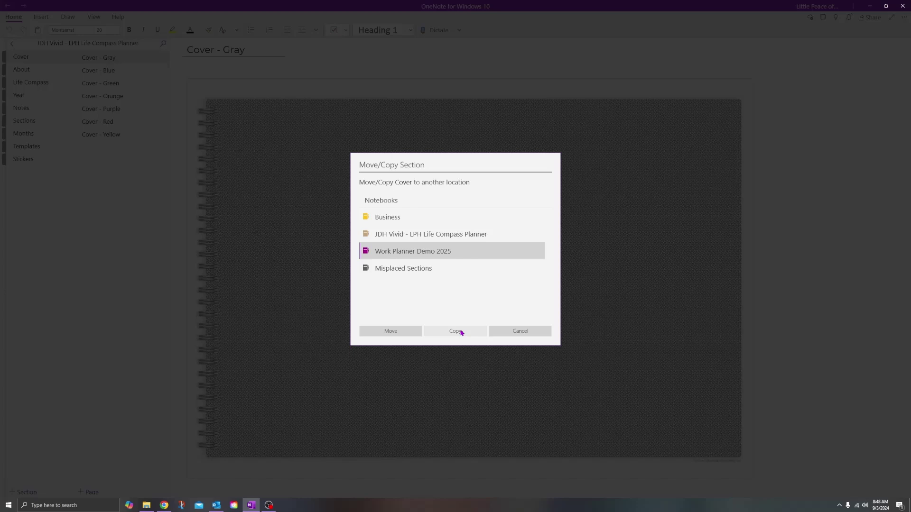
left_click(531, 334)
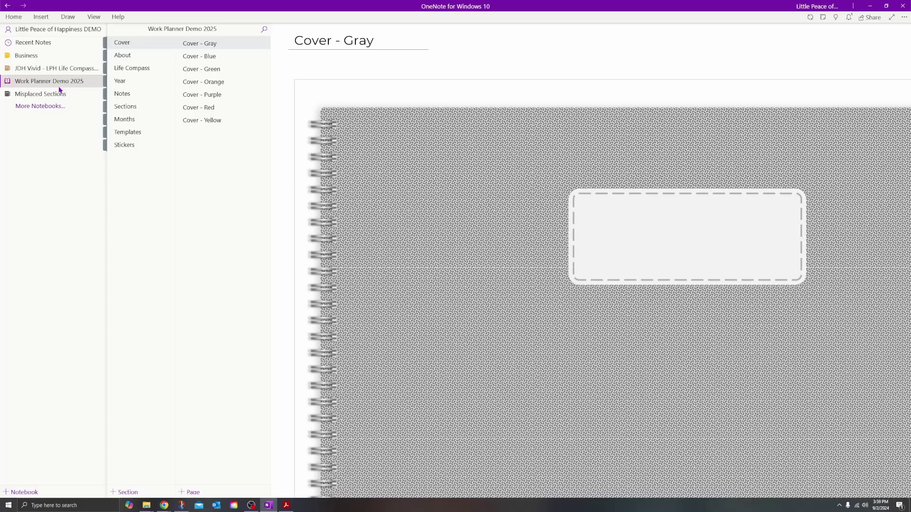
- Leave OneNote for the Chrome window showing the OneDrive file list with the saved notebook
mouse_move(168, 509)
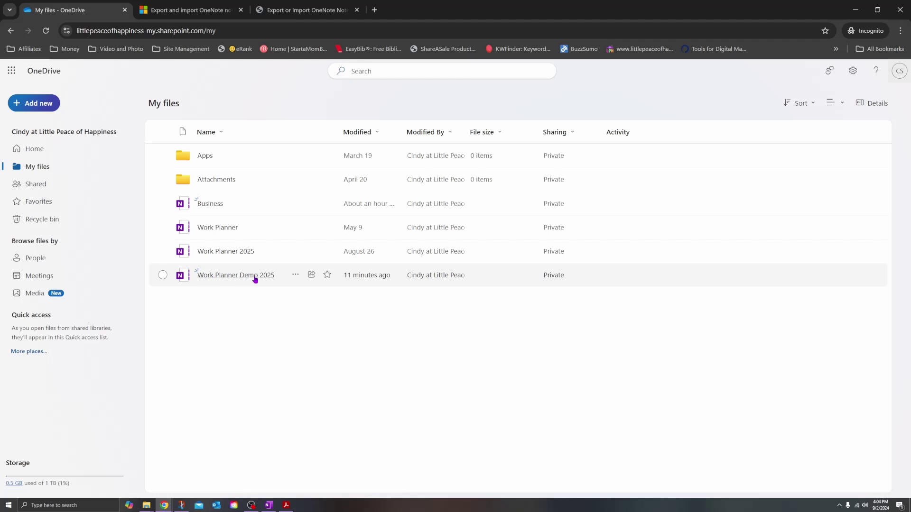
mouse_move(256, 279)
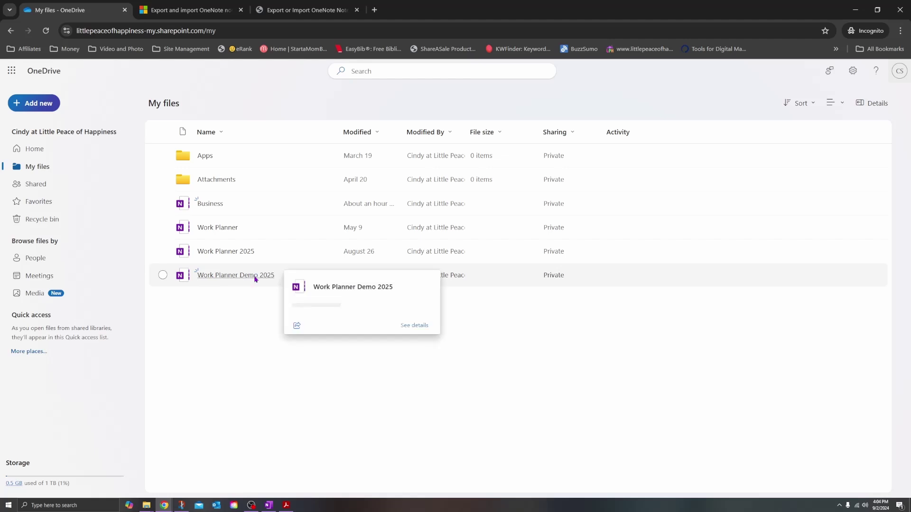